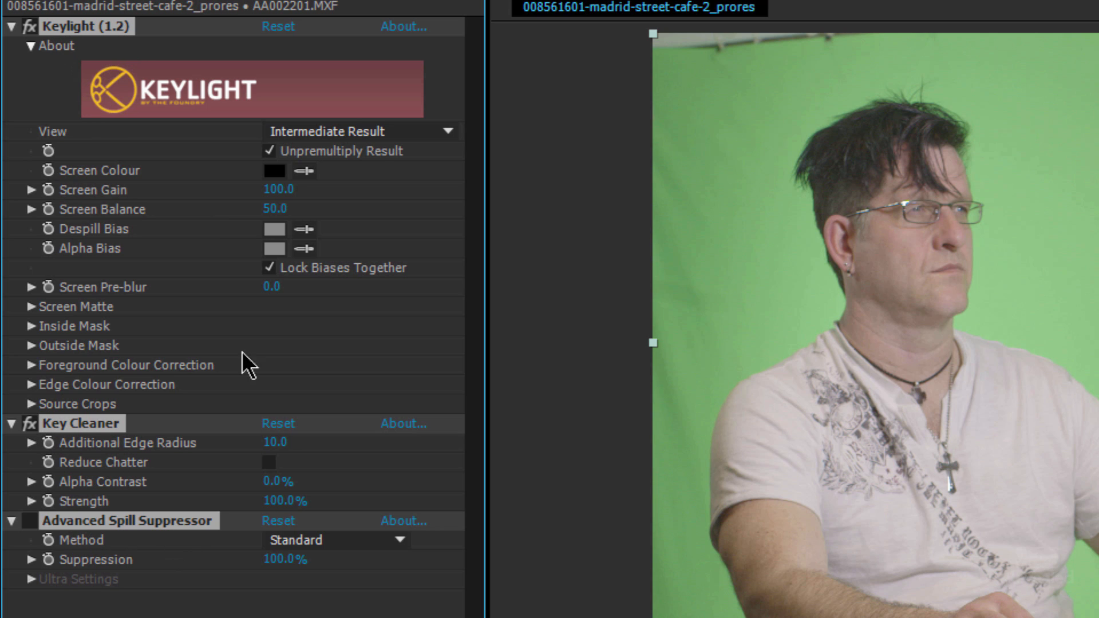
Sample the green backdrop beside the man as Keylight's Screen Colour.
left_click(304, 171)
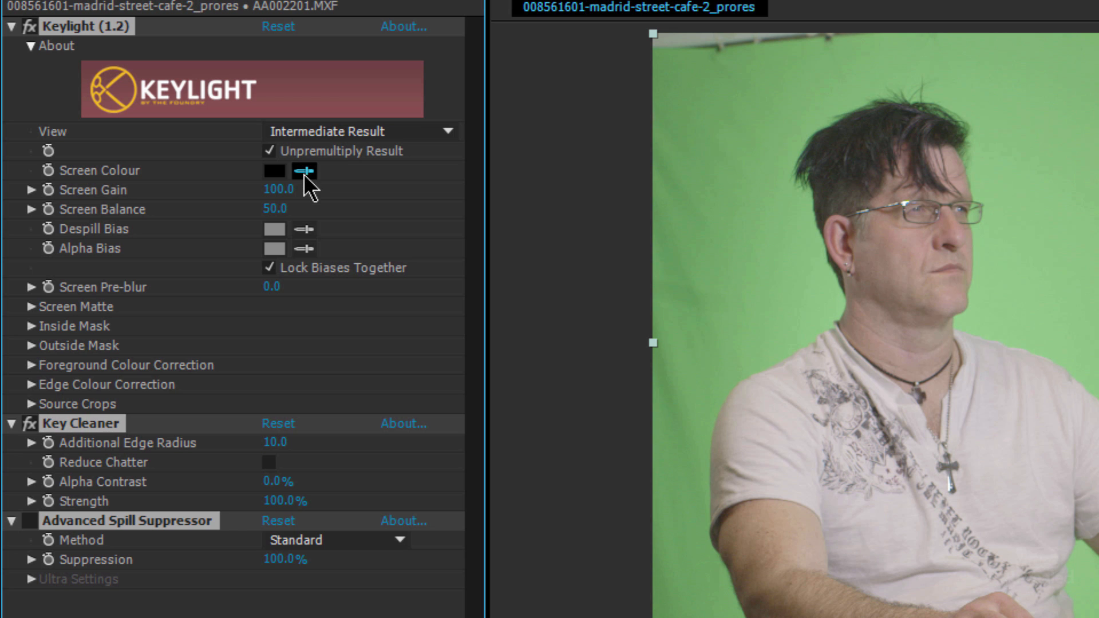
left_click(798, 250)
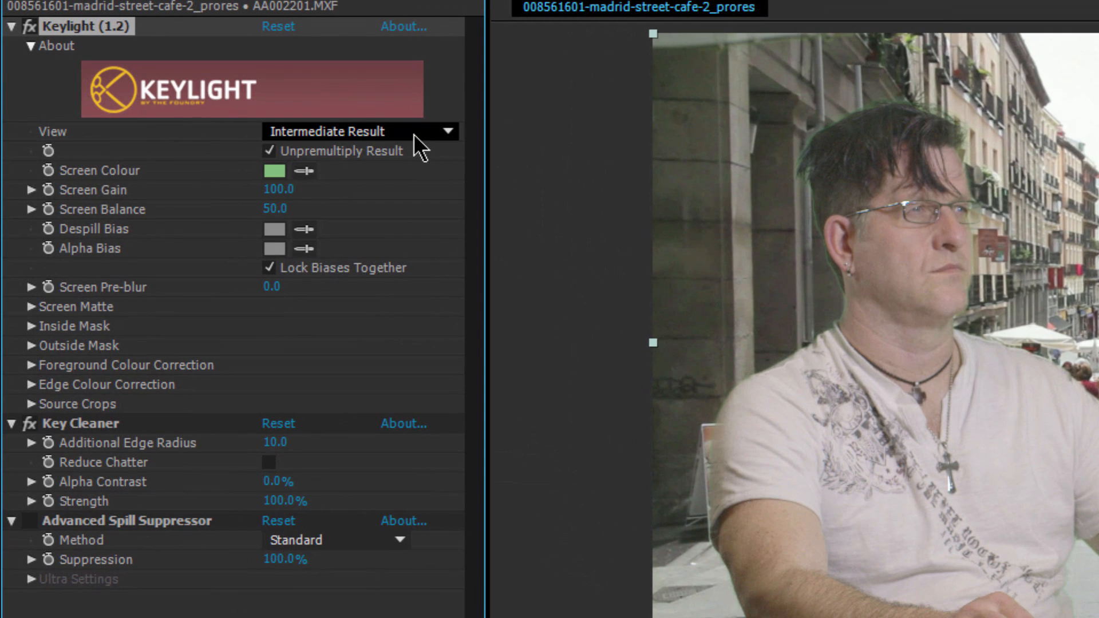
left_click(414, 134)
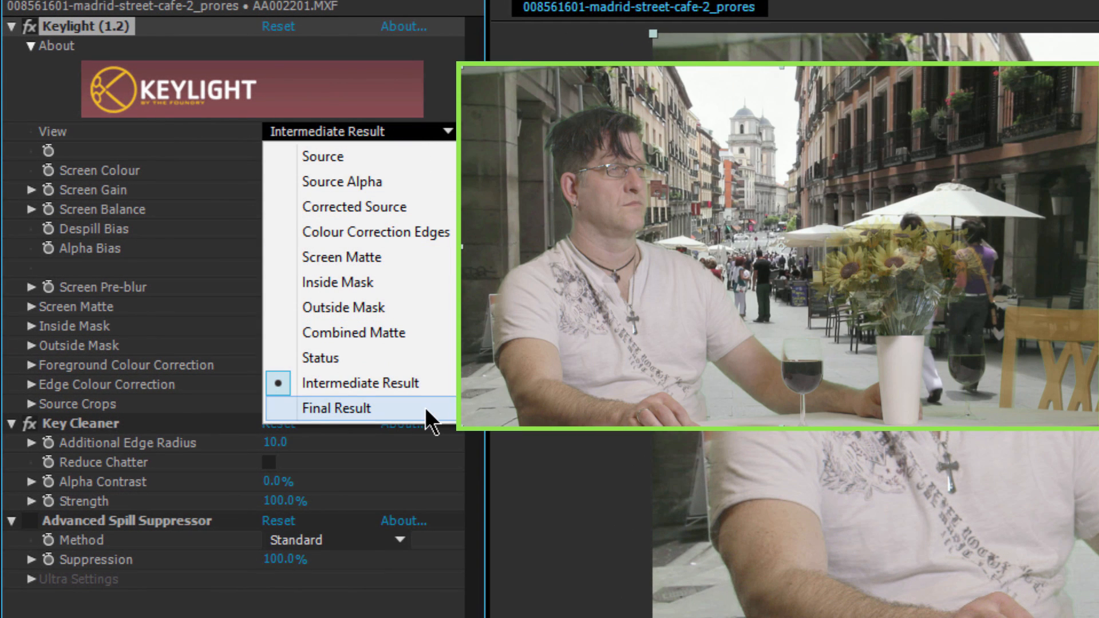
left_click(168, 451)
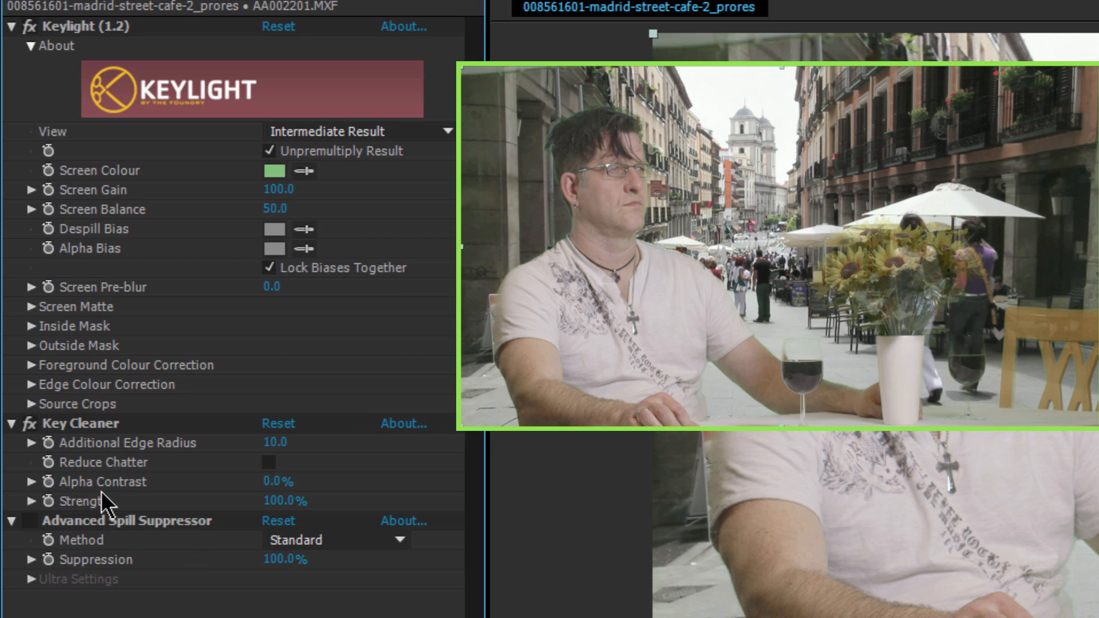
Toggle the Advanced Spill Suppressor effect on and off to compare the green spill and the flower colours.
left_click(33, 520)
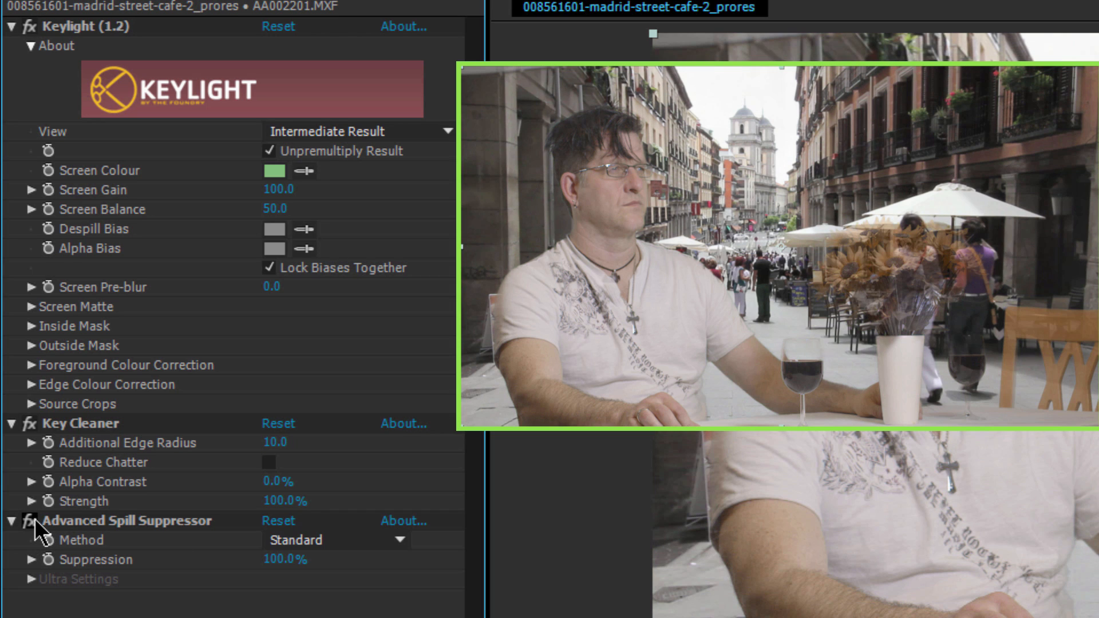
left_click(34, 520)
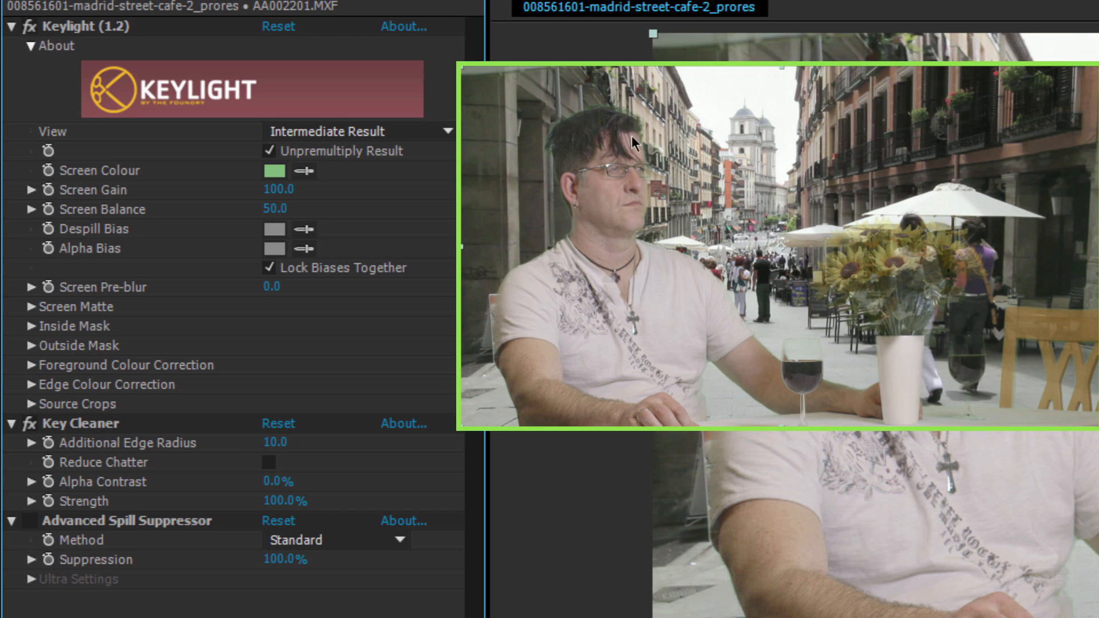
left_click(28, 518)
left_click(29, 518)
left_click(29, 518)
left_click(28, 518)
Switch Keylight's view to Screen Matte and set the Screen Gain to 115.
left_click_drag(279, 195, 257, 177)
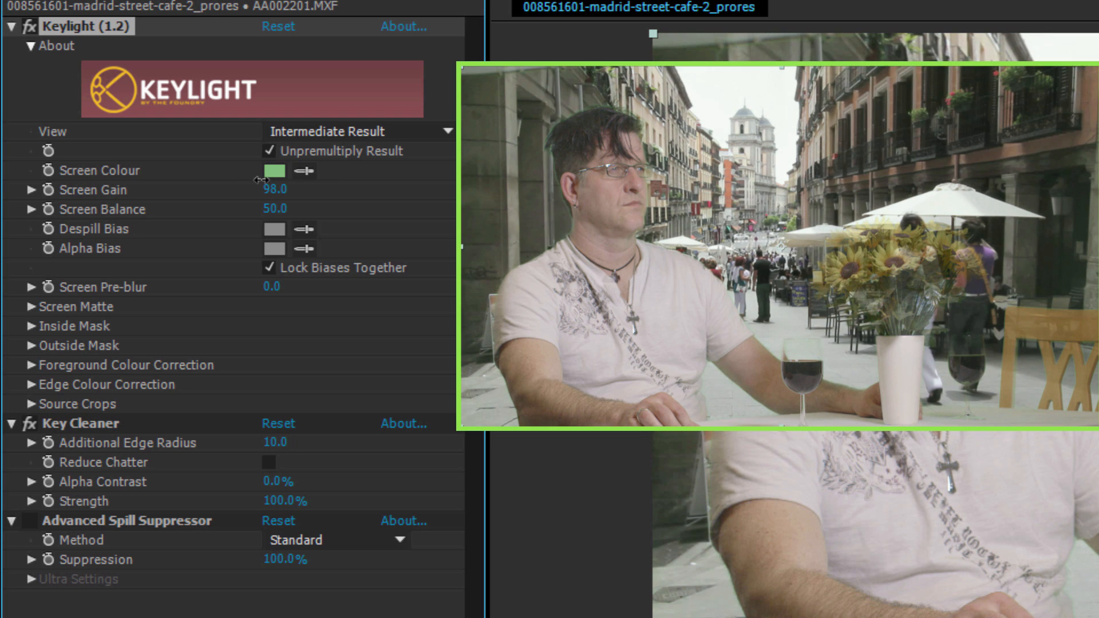
left_click(371, 132)
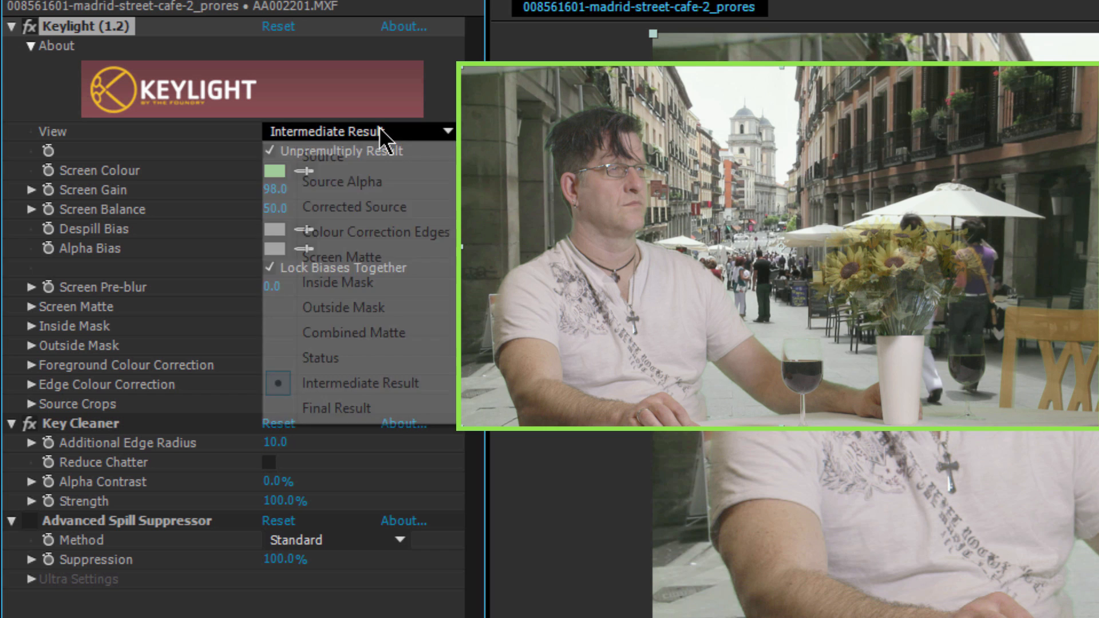
left_click(403, 259)
mouse_move(281, 192)
left_mouse_down()
mouse_move(294, 195)
mouse_move(280, 188)
left_mouse_up()
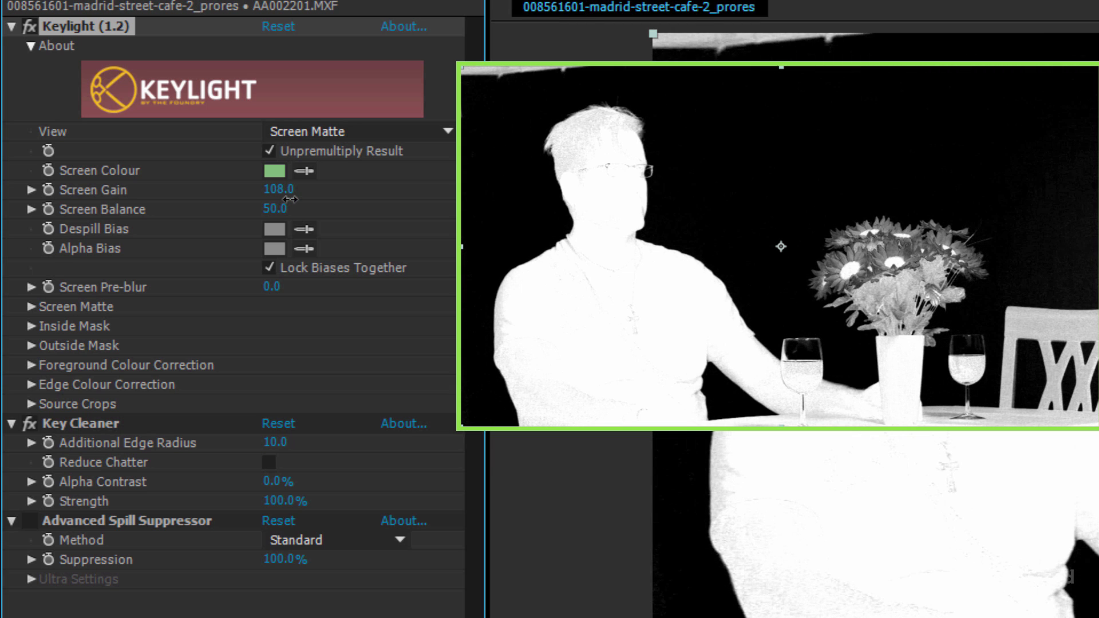
left_click_drag(290, 199, 295, 200)
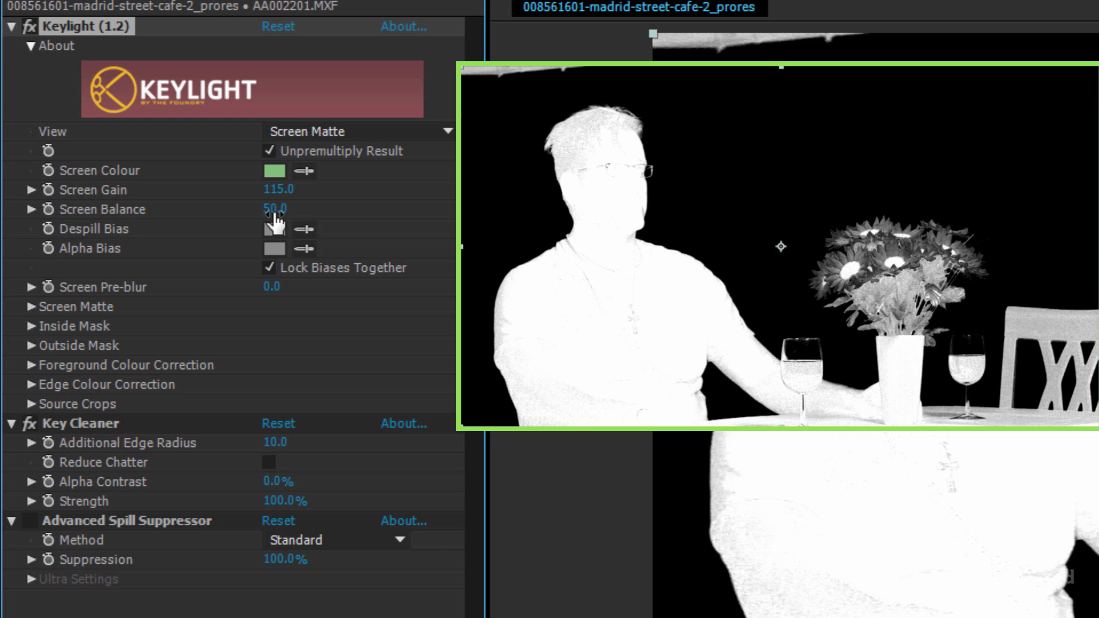
Set Keylight's Screen Balance to 100 and the Screen Matte's Clip White to 51.
left_click_drag(275, 213, 356, 204)
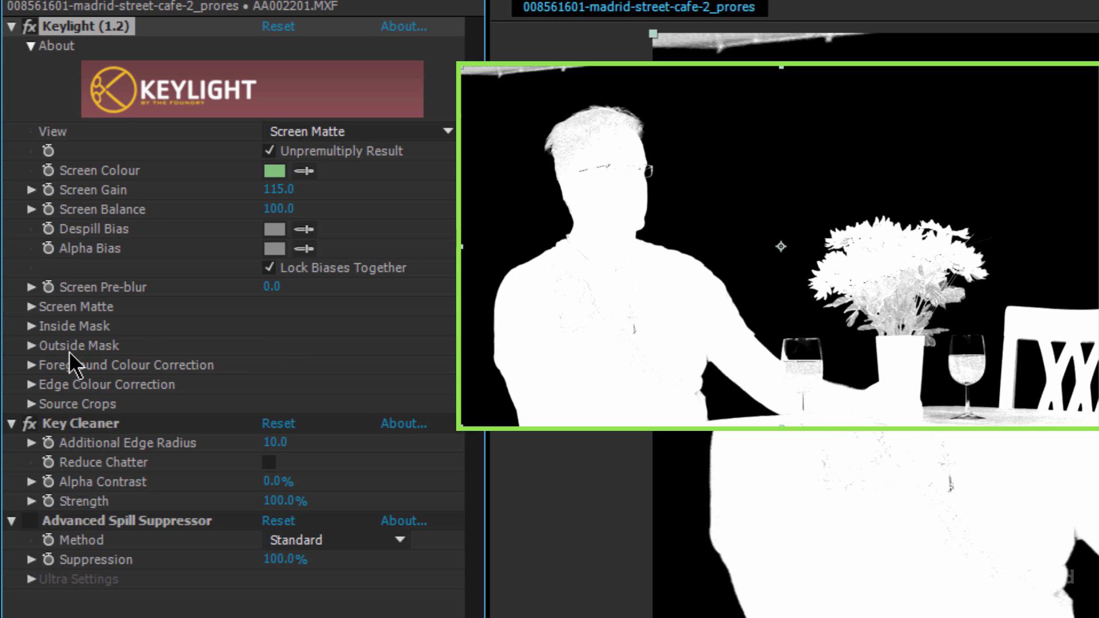
left_click(31, 307)
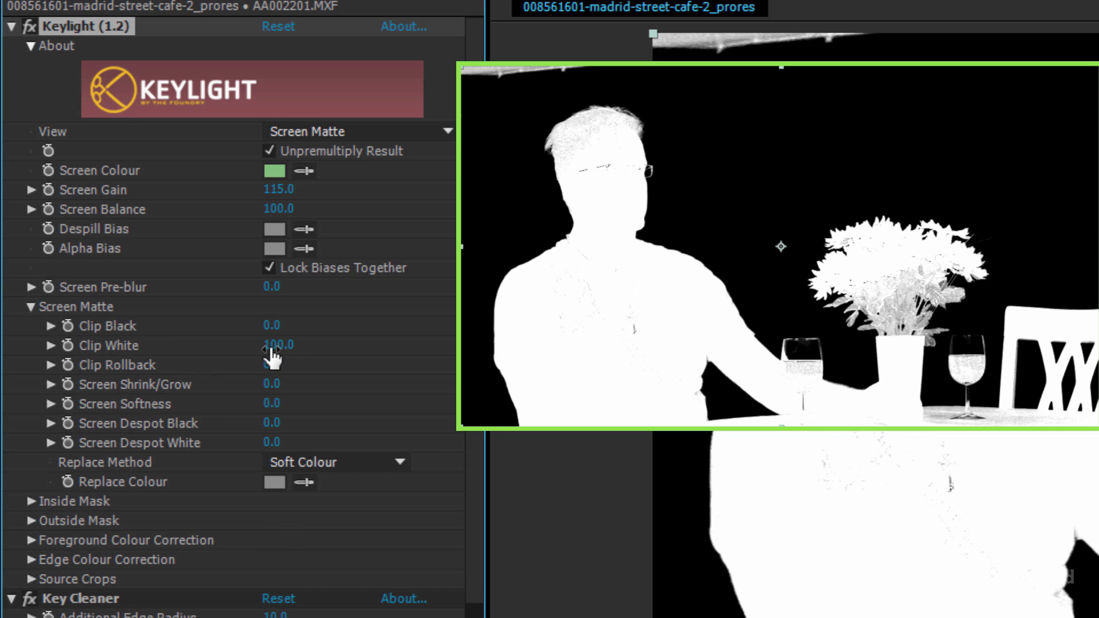
left_click_drag(275, 347, 225, 351)
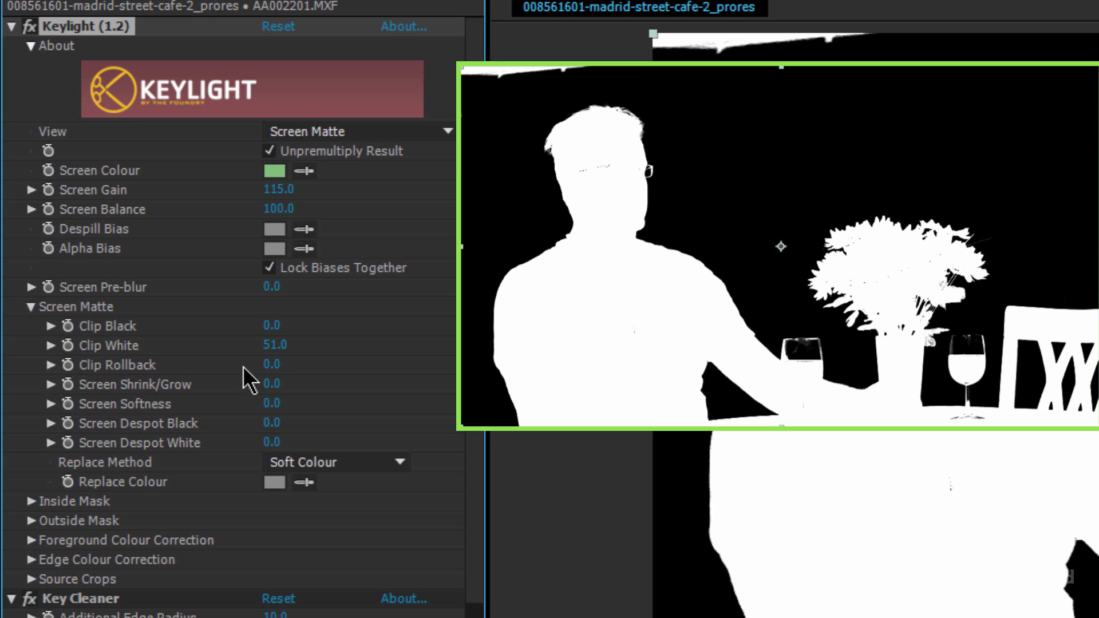
Return Keylight's view to Intermediate Result.
scroll(446, 380, "down", 3)
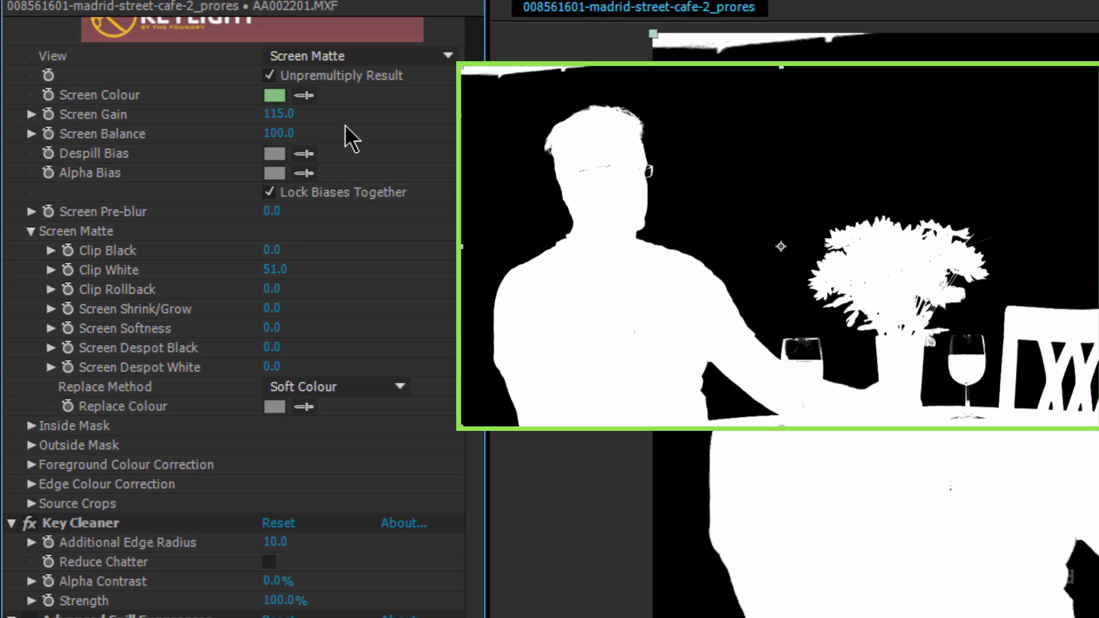
scroll(474, 29, "up", 3)
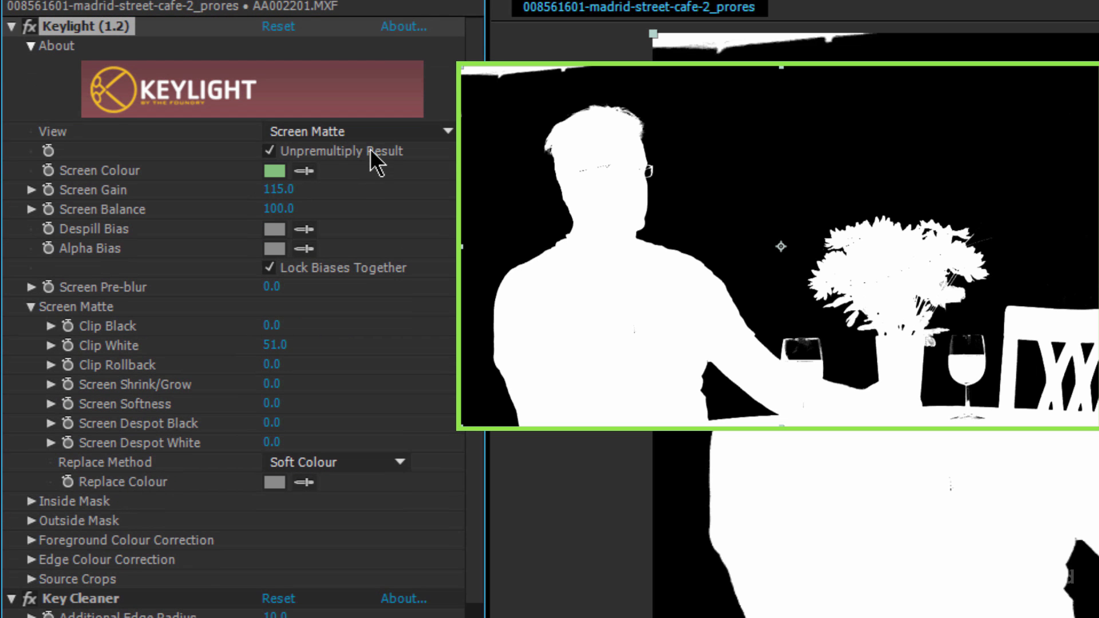
left_click(367, 131)
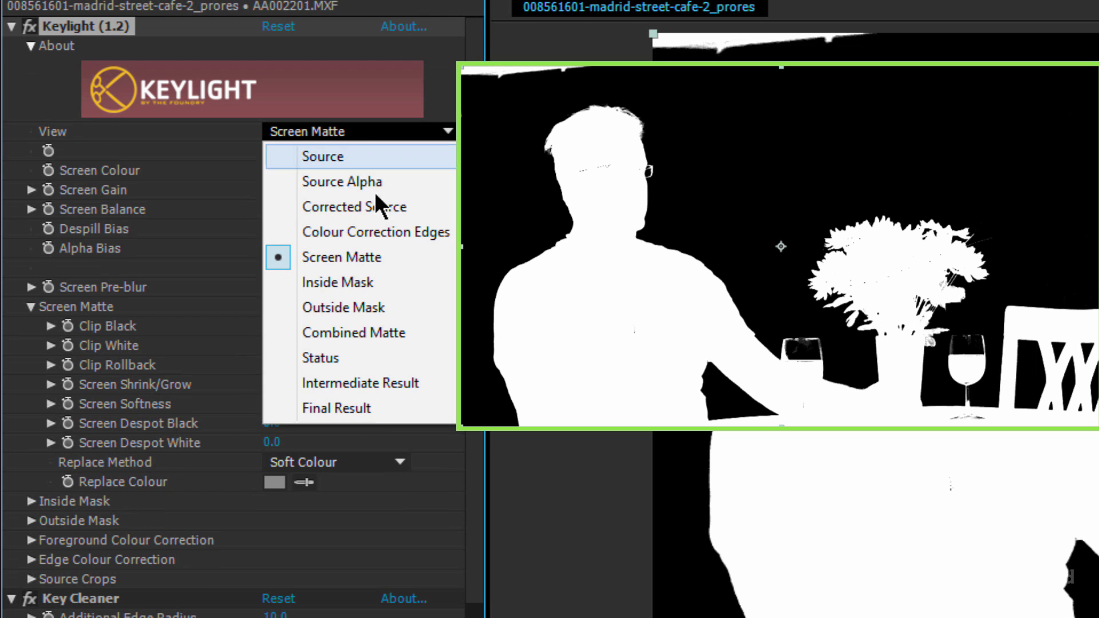
left_click(384, 383)
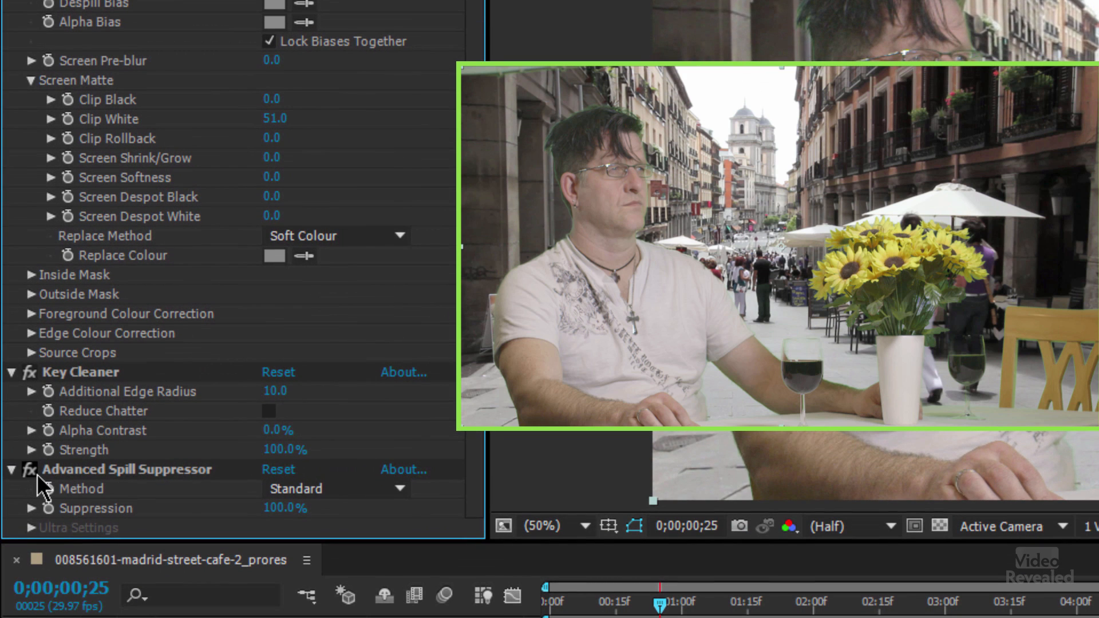
Enable the Advanced Spill Suppressor, compare the image with and without it, and set its method to Ultra.
left_click(36, 474)
left_click(36, 474)
left_click(36, 476)
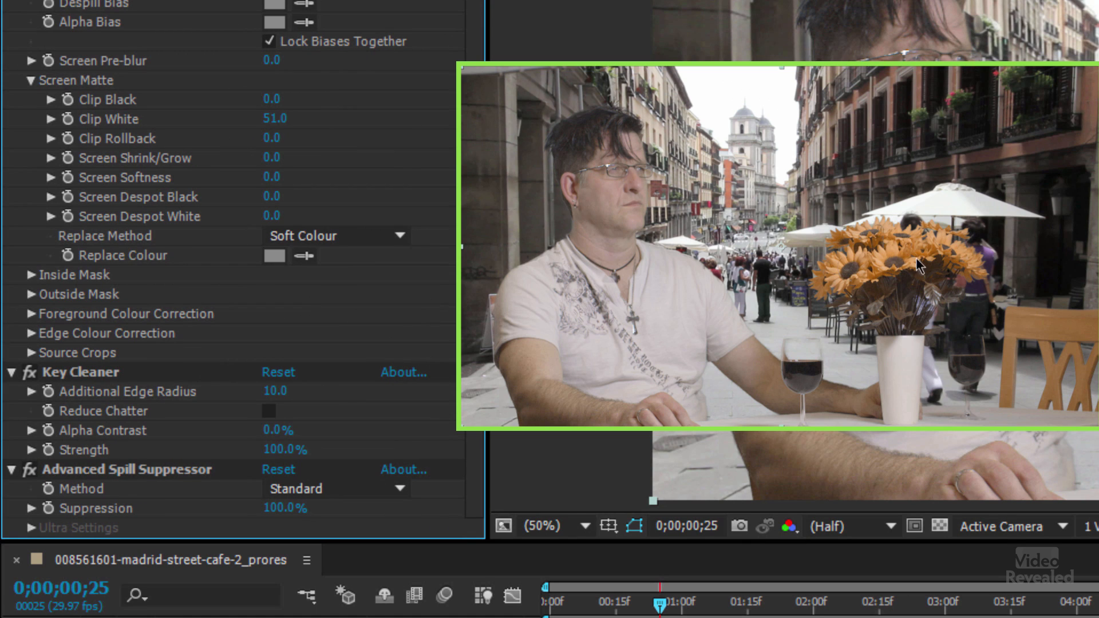
left_click(29, 471)
left_click(29, 471)
left_click(380, 490)
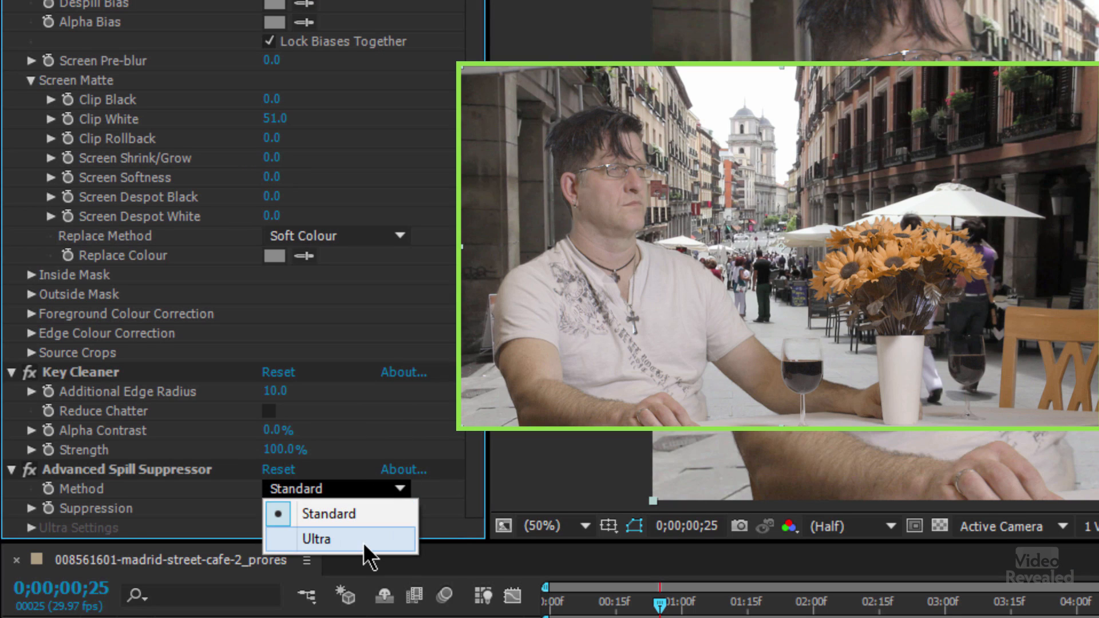
left_click(363, 542)
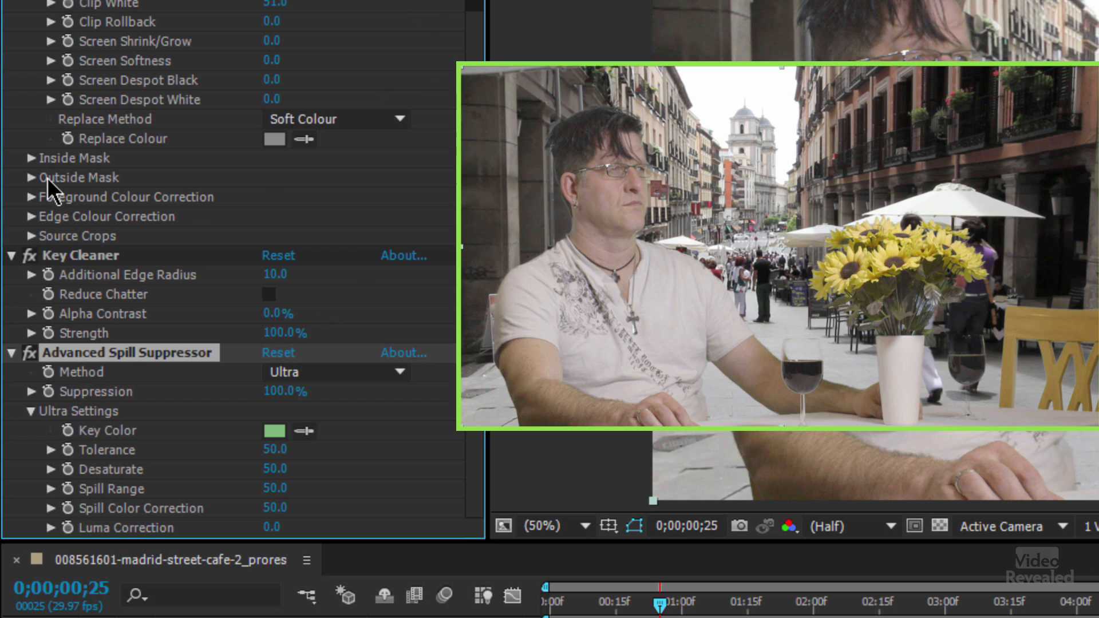
Expand Keylight's Inside Mask settings and set the Screen Matte's Screen Shrink/Grow to -0.6.
left_click(24, 159)
left_click(31, 158)
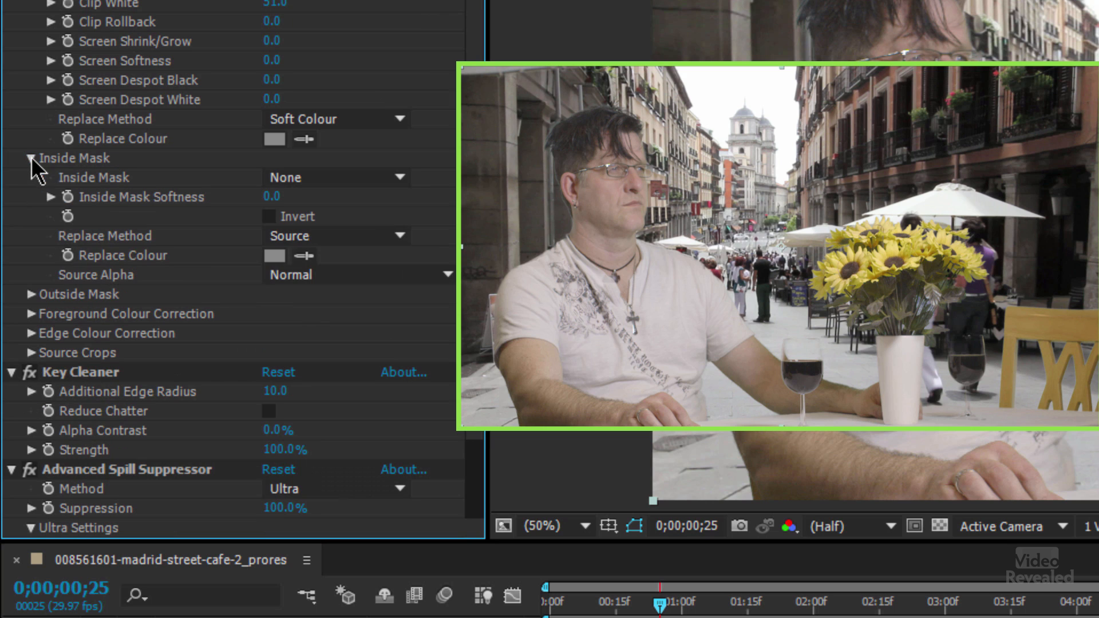
mouse_move(272, 196)
left_mouse_down()
mouse_move(315, 203)
mouse_move(274, 200)
left_mouse_up()
mouse_move(270, 44)
left_mouse_down()
mouse_move(240, 43)
mouse_move(334, 33)
mouse_move(252, 33)
left_mouse_up()
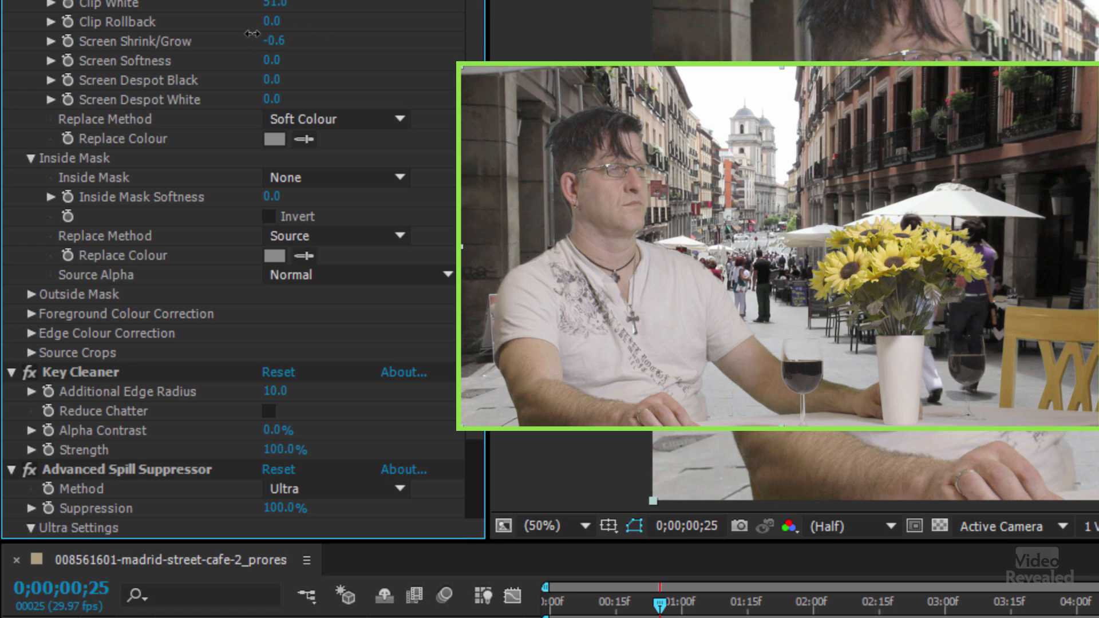